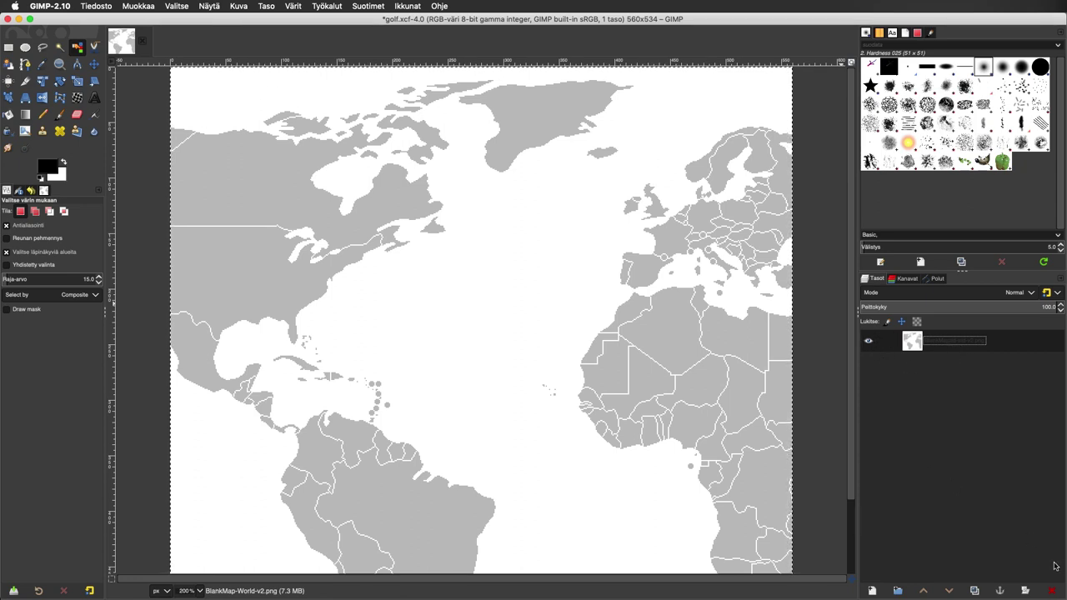
- Add a new transparent layer above the world map and rename it 'Taso'
click(872, 590)
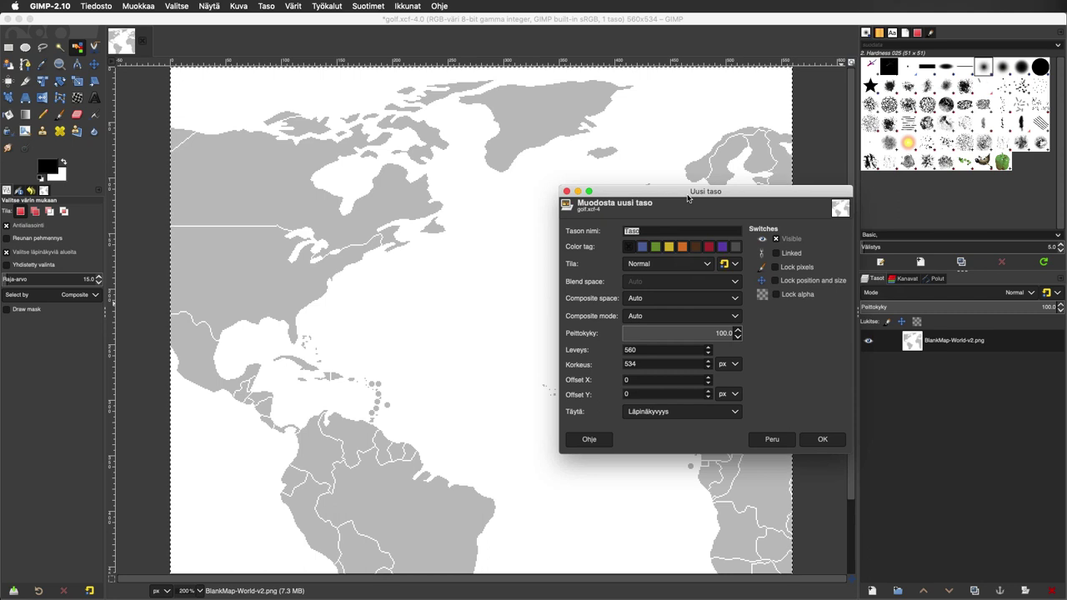
click(822, 440)
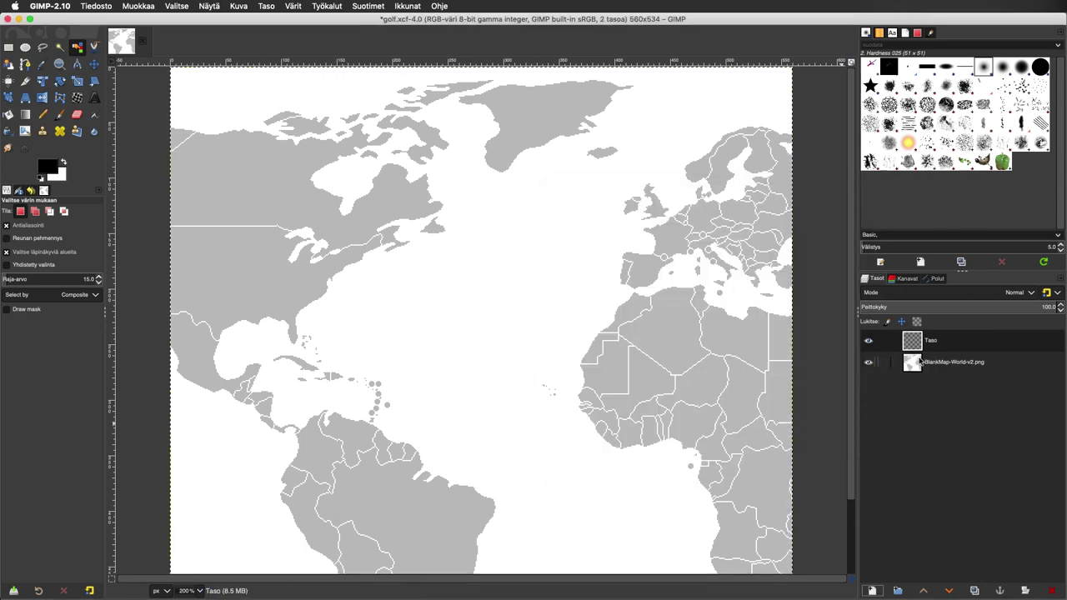
double_click(951, 340)
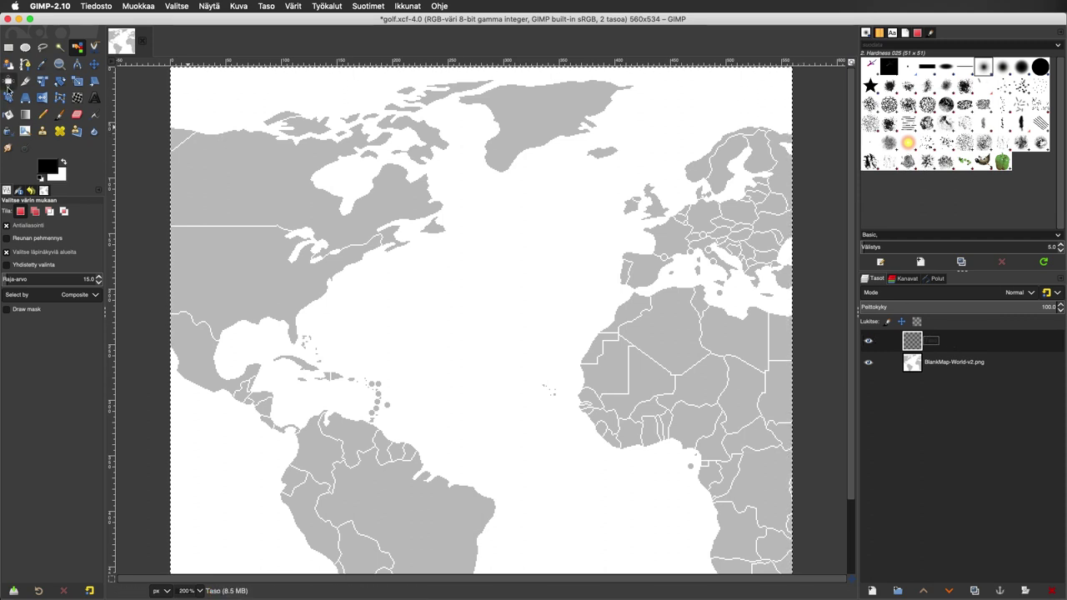
- With the Paths tool, plot curved points from off Florida to south of Greenland and back to a narrow tip
click(24, 65)
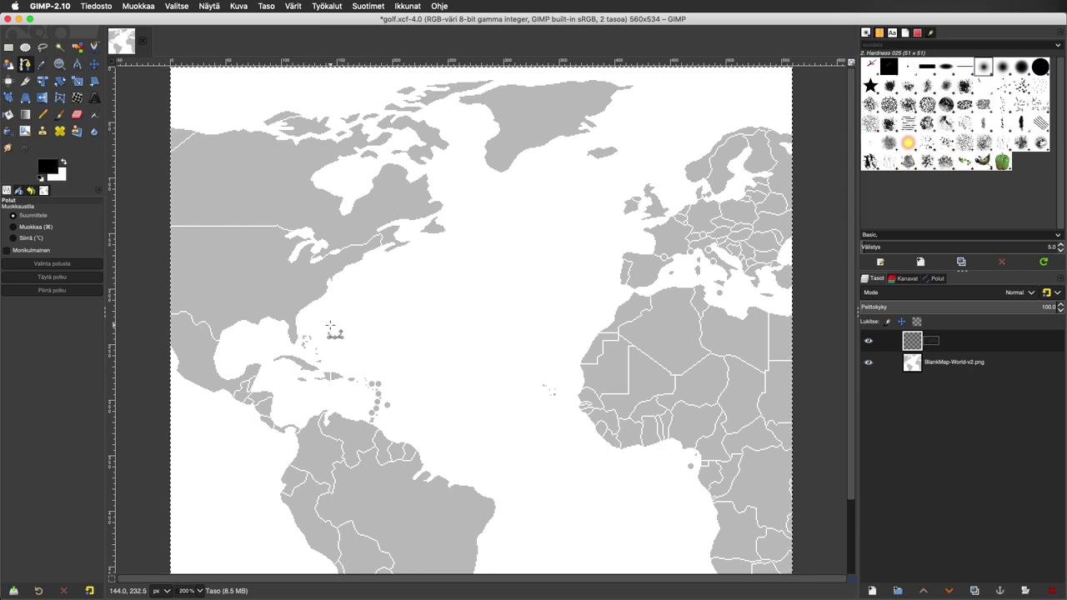
click(330, 326)
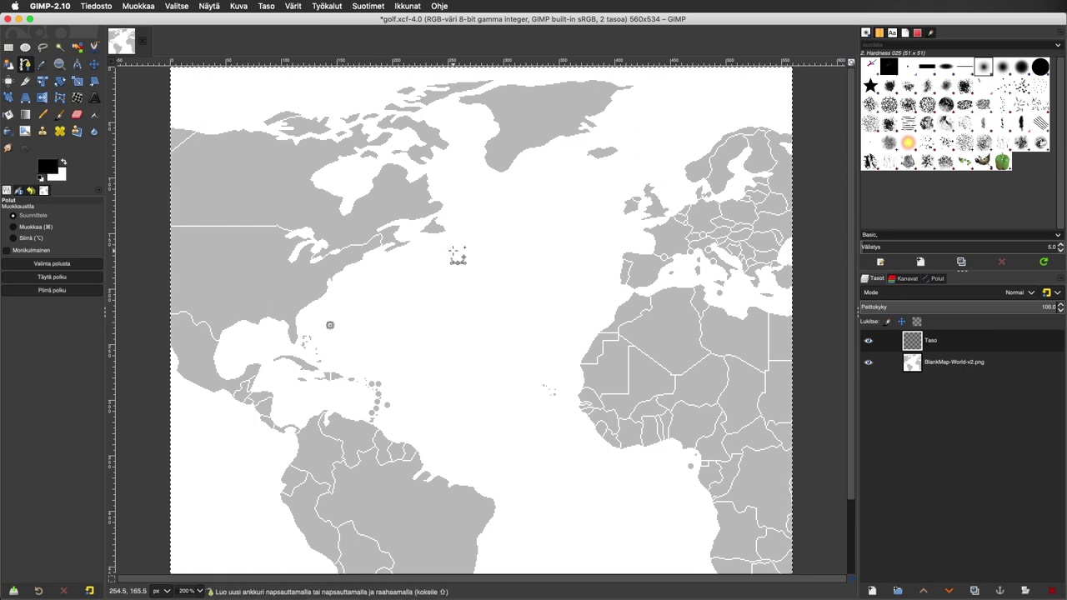
drag(453, 251, 469, 230)
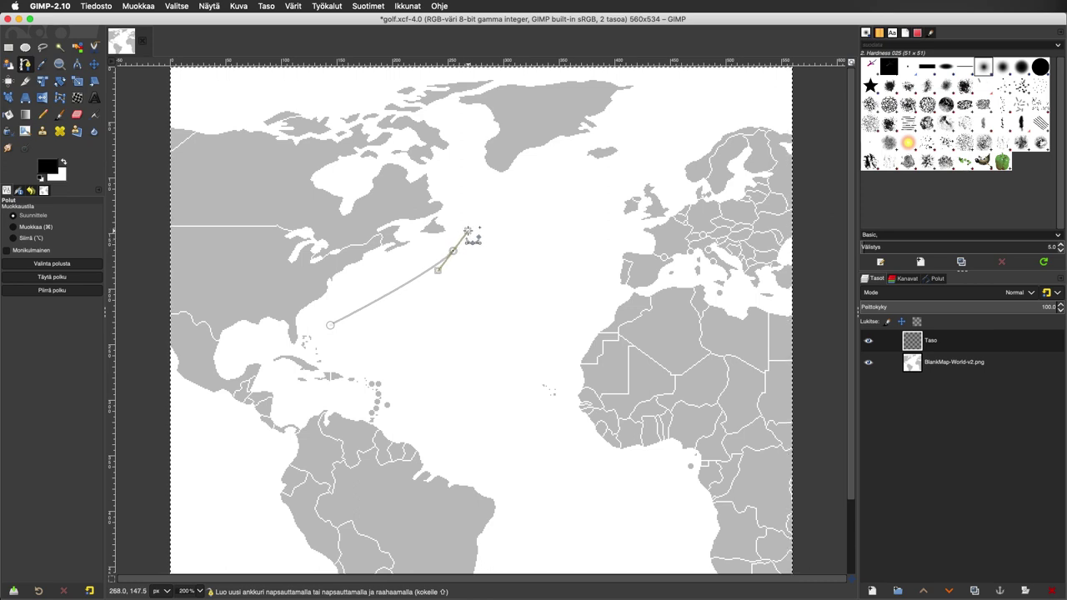
click(456, 167)
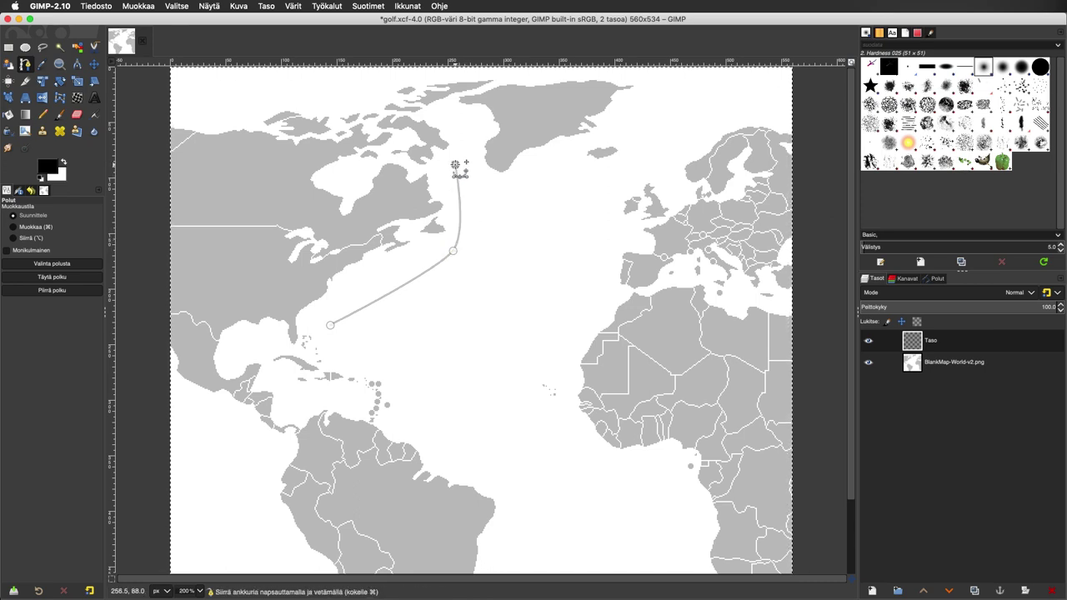
drag(475, 214, 475, 234)
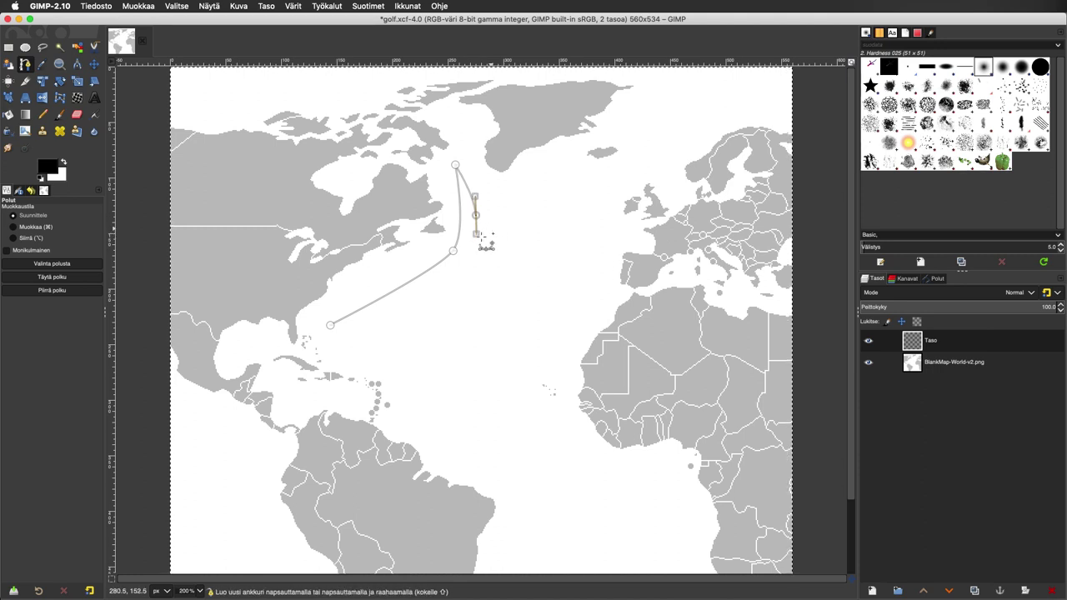
click(476, 241)
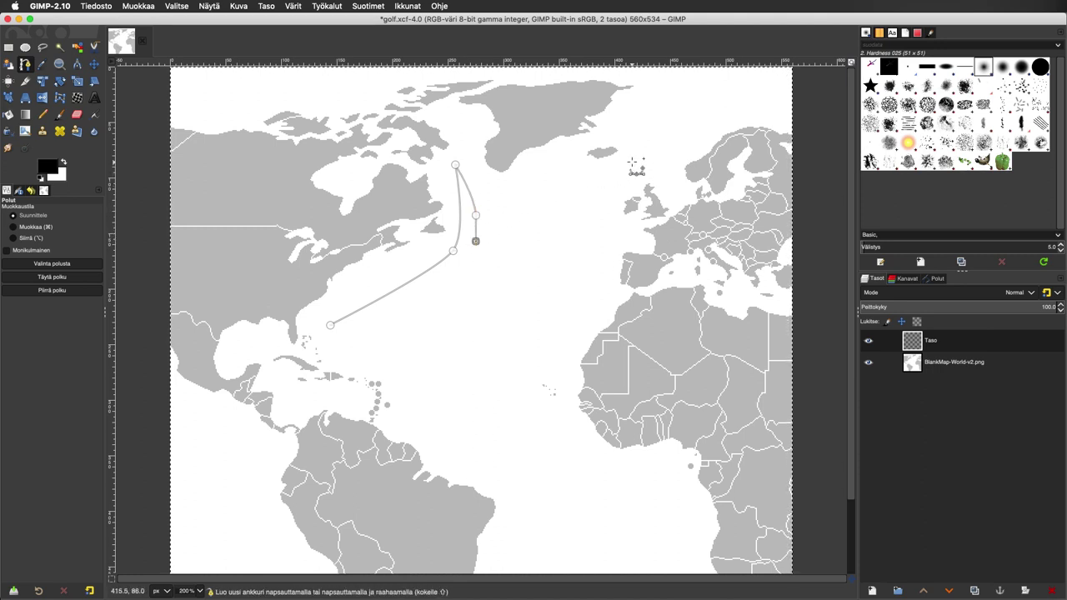
- Extend the path past Britain to Scandinavia, then curve it back over mid-Atlantic toward West Africa
drag(632, 155, 653, 137)
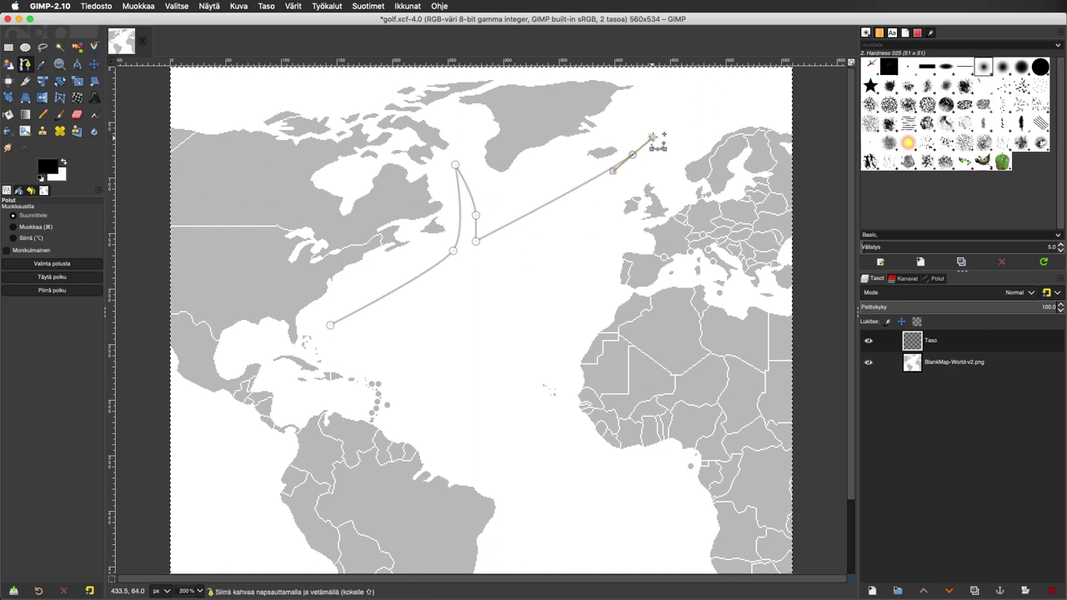
click(725, 90)
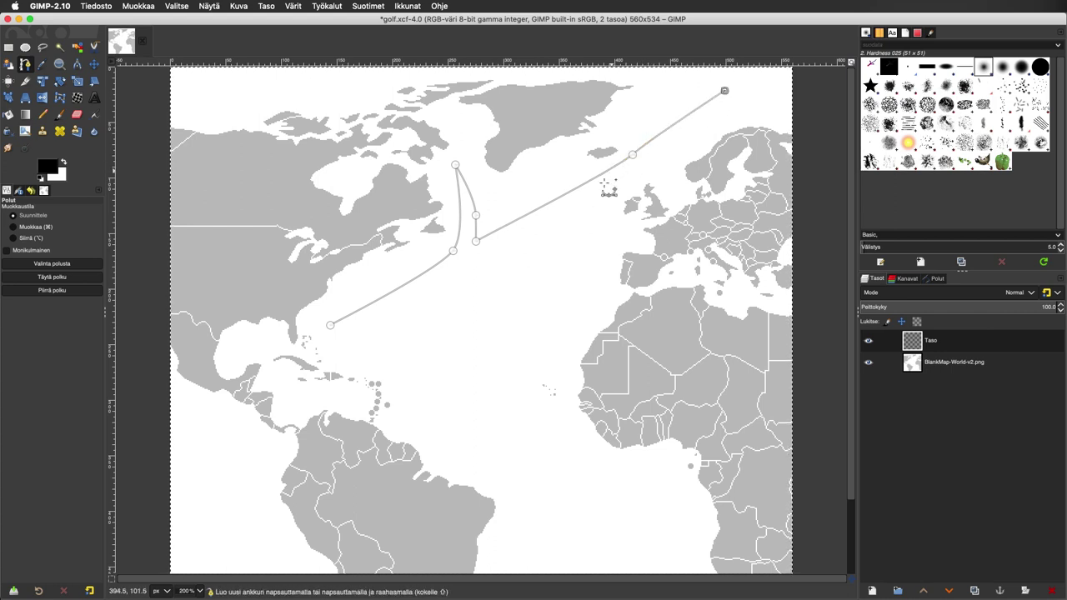
drag(590, 200, 579, 204)
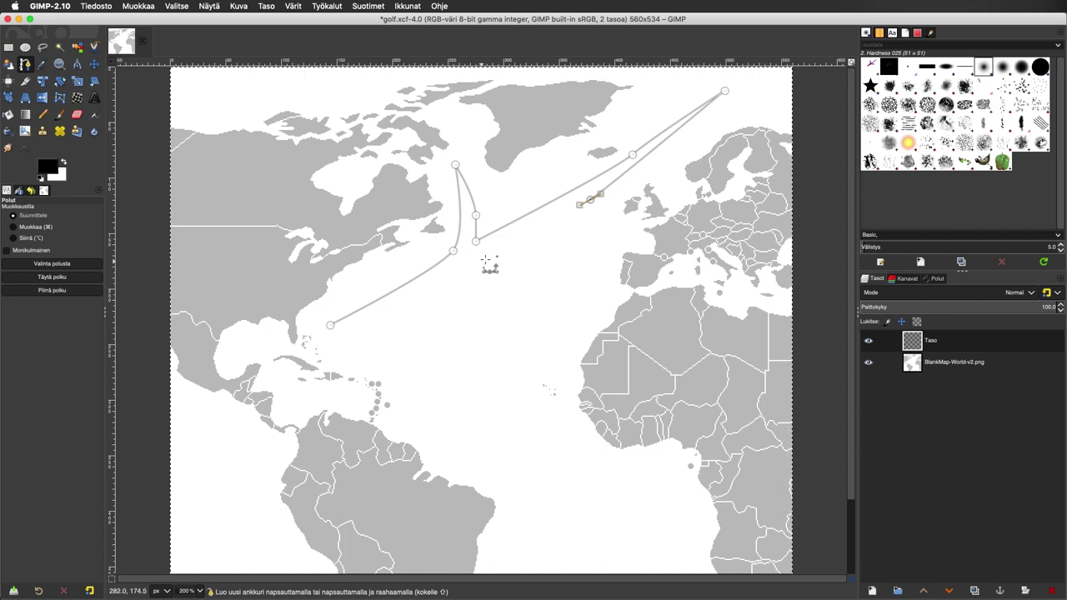
mouse_move(494, 256)
mouse_down()
mouse_move(538, 254)
mouse_move(593, 299)
mouse_up()
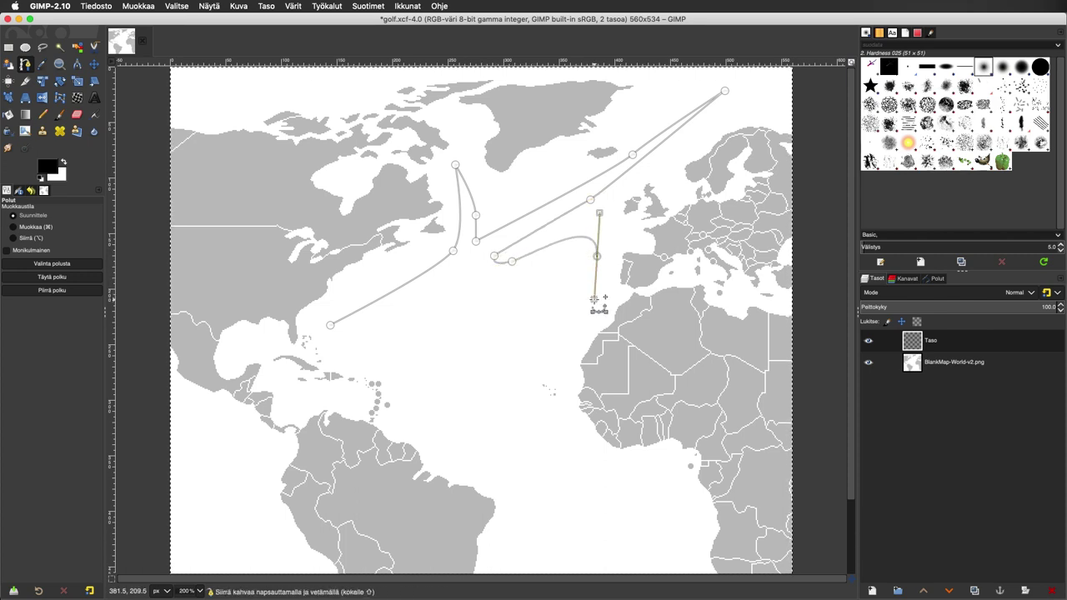
click(568, 339)
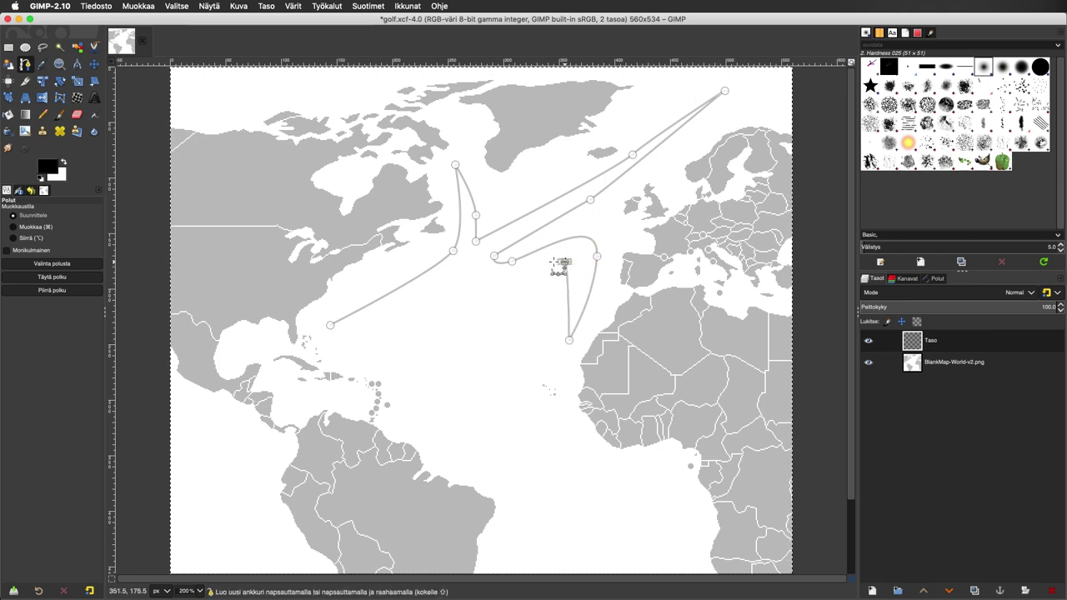
- Run the lower edge westward to the Caribbean and close the path at its Florida start
drag(565, 262, 480, 275)
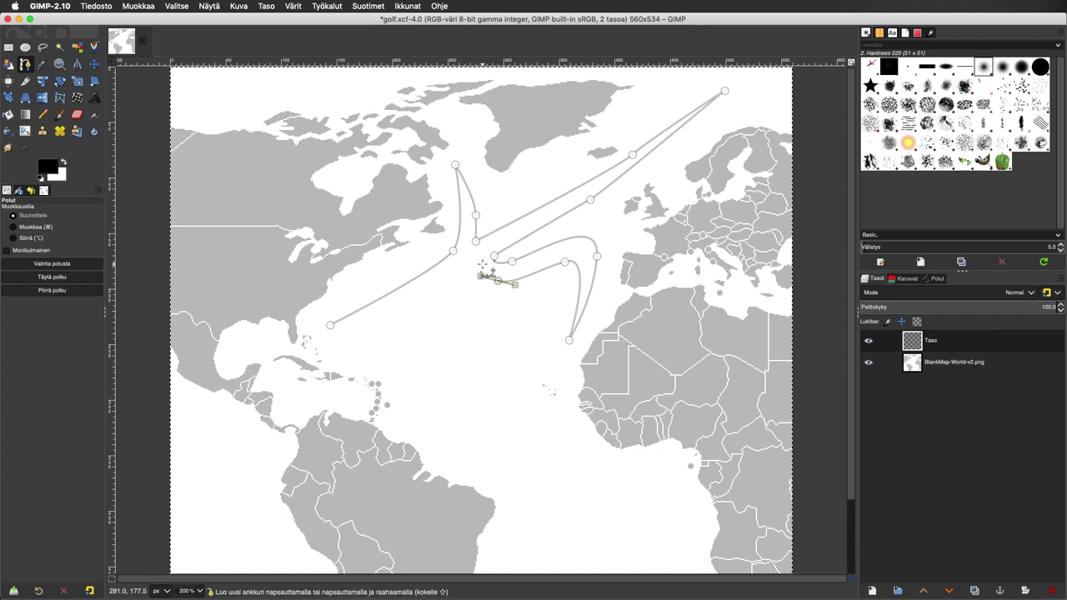
click(477, 265)
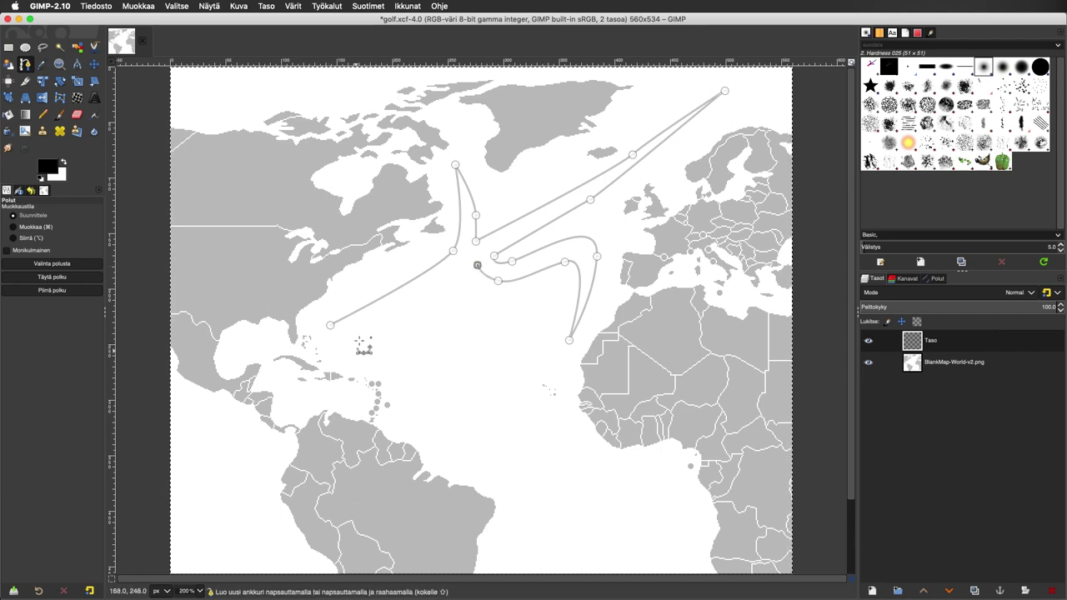
click(357, 353)
ctrl+click(330, 325)
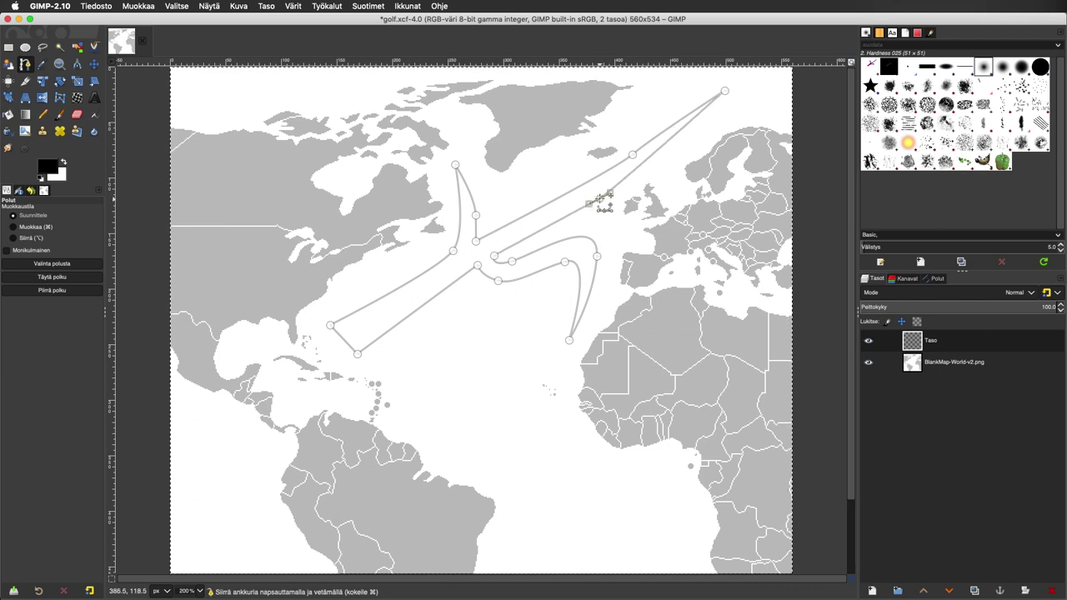
- Add a point on the northeastern edge and lengthen the handles near Britain to smooth the curve
ctrl+click(600, 198)
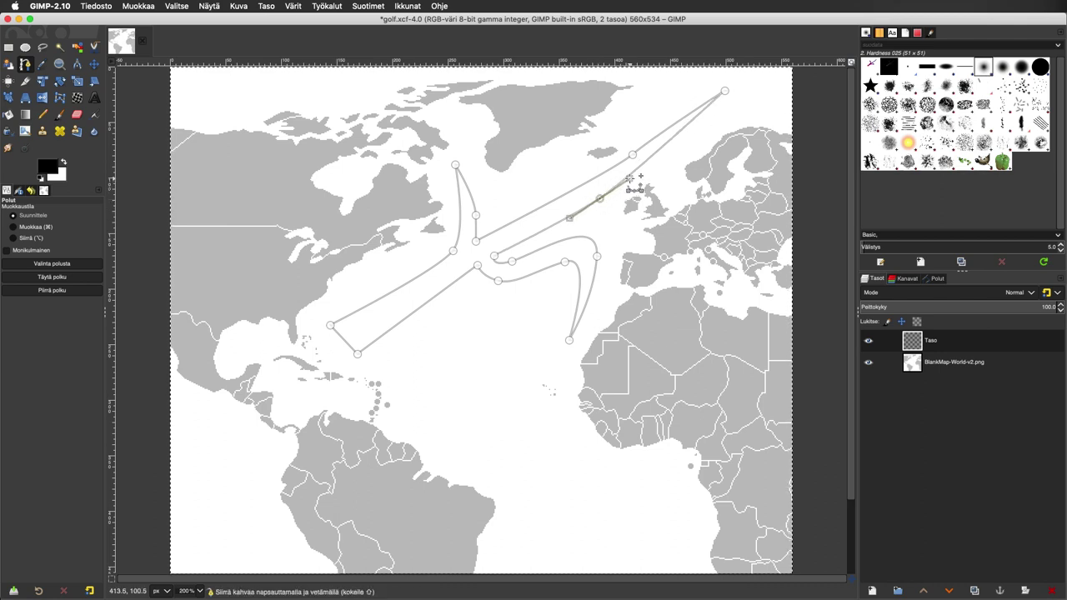
click(633, 155)
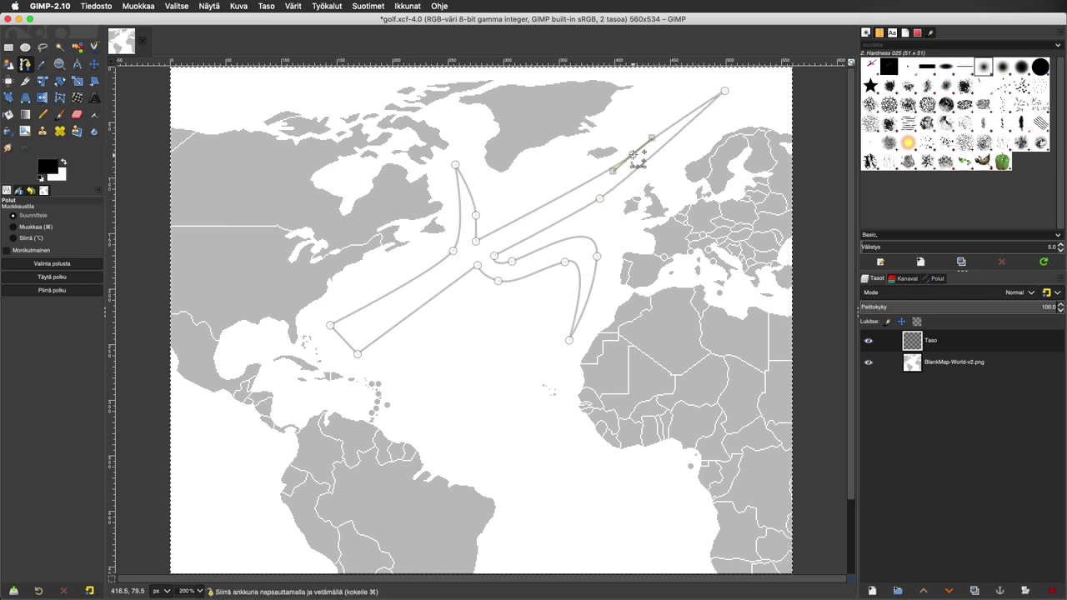
mouse_move(642, 155)
mouse_down()
mouse_move(640, 167)
mouse_move(661, 122)
mouse_up()
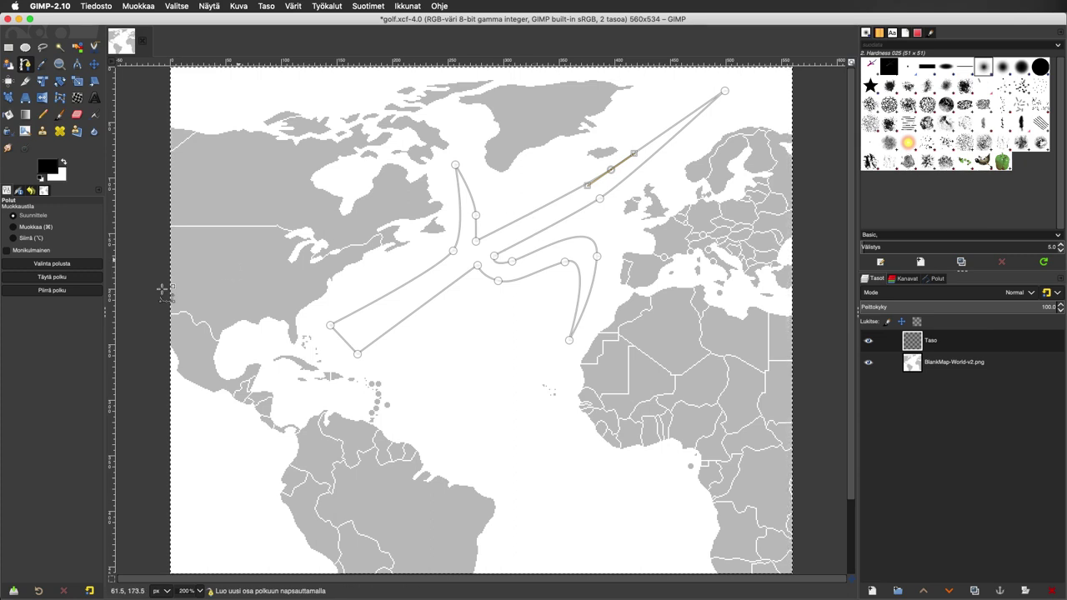
- Convert the closed swoosh path into an active selection
click(55, 265)
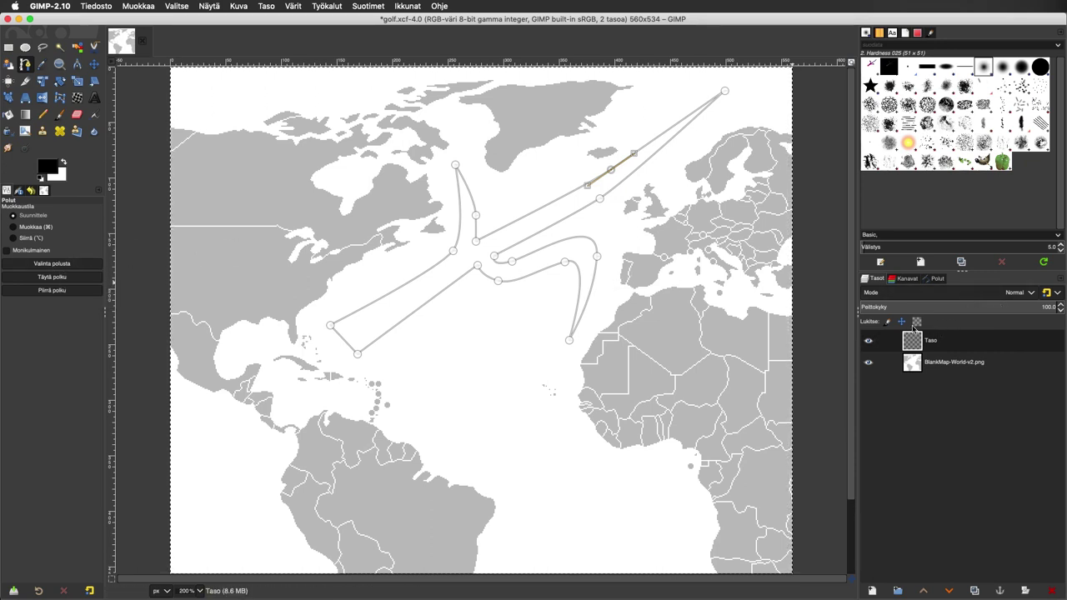
click(47, 264)
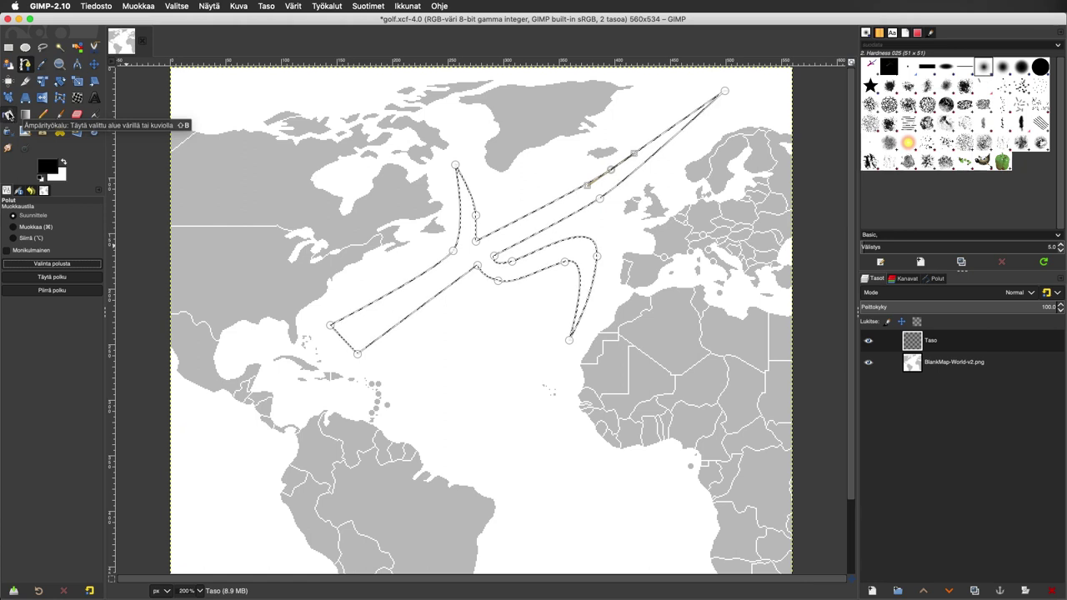
- Set the foreground colour to a strong blue, test a bucket fill of the swoosh, and undo it
click(46, 166)
drag(98, 92, 103, 78)
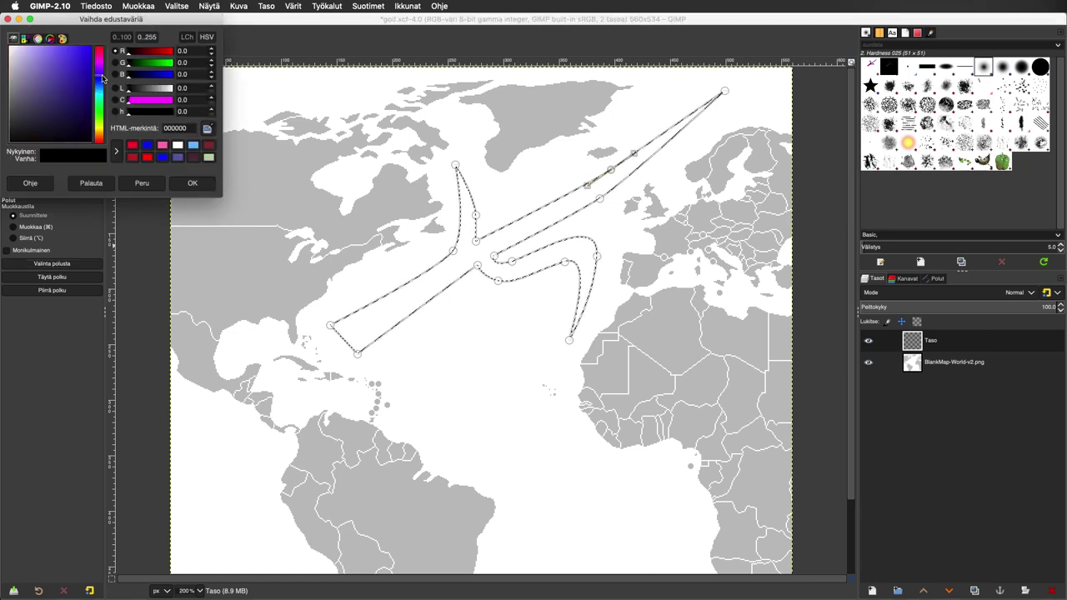
click(86, 66)
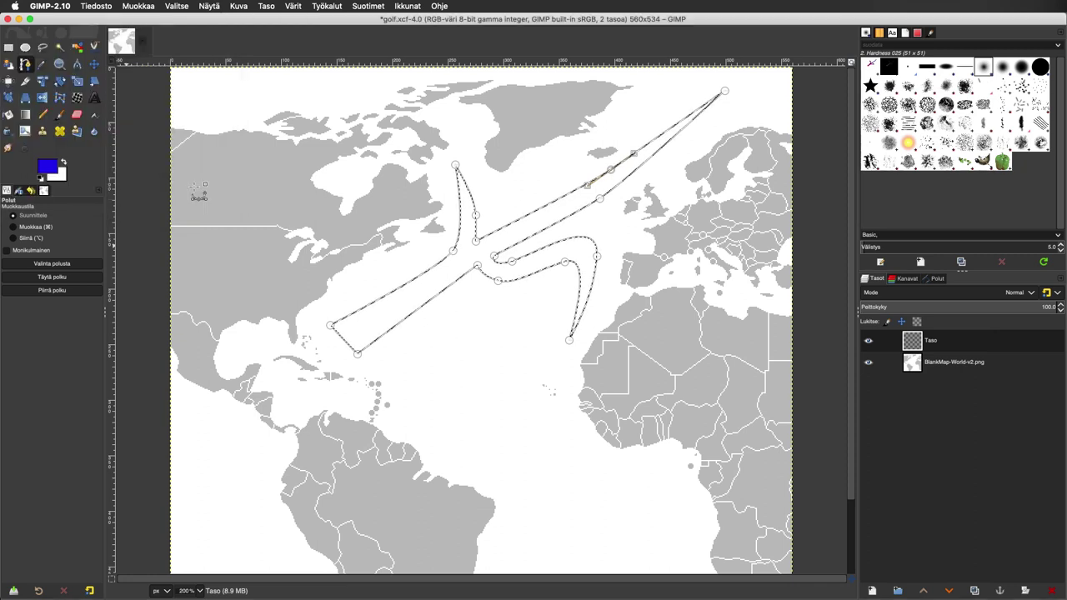
click(191, 183)
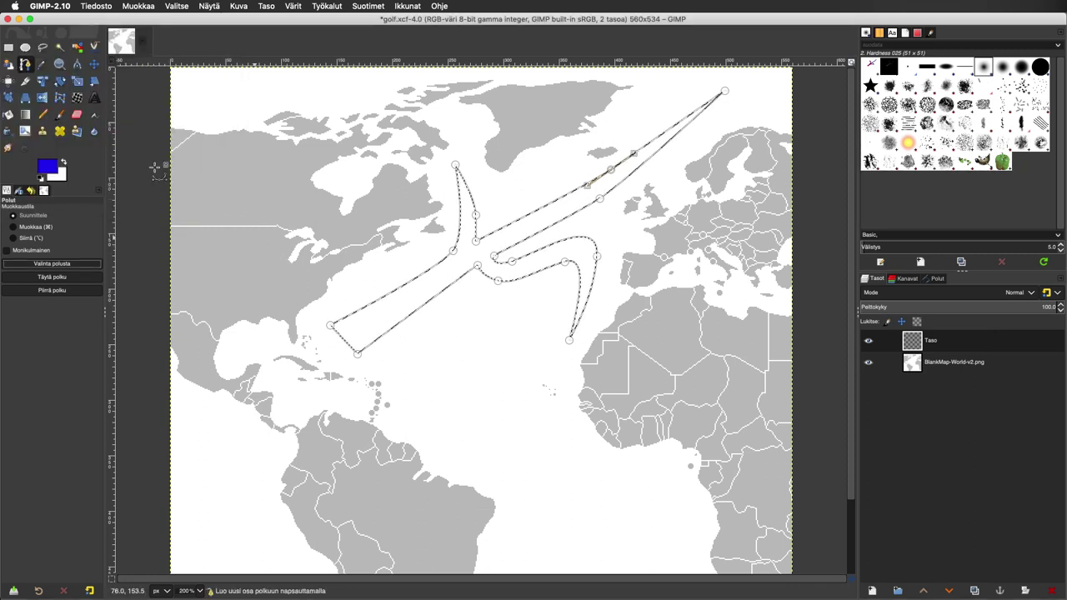
click(8, 115)
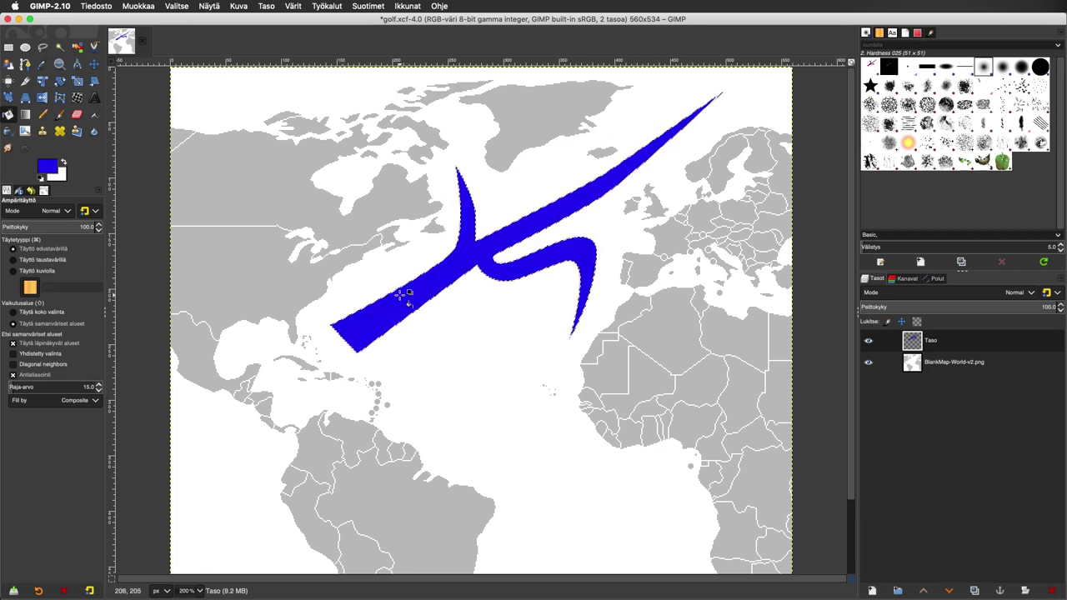
key(ctrl+z)
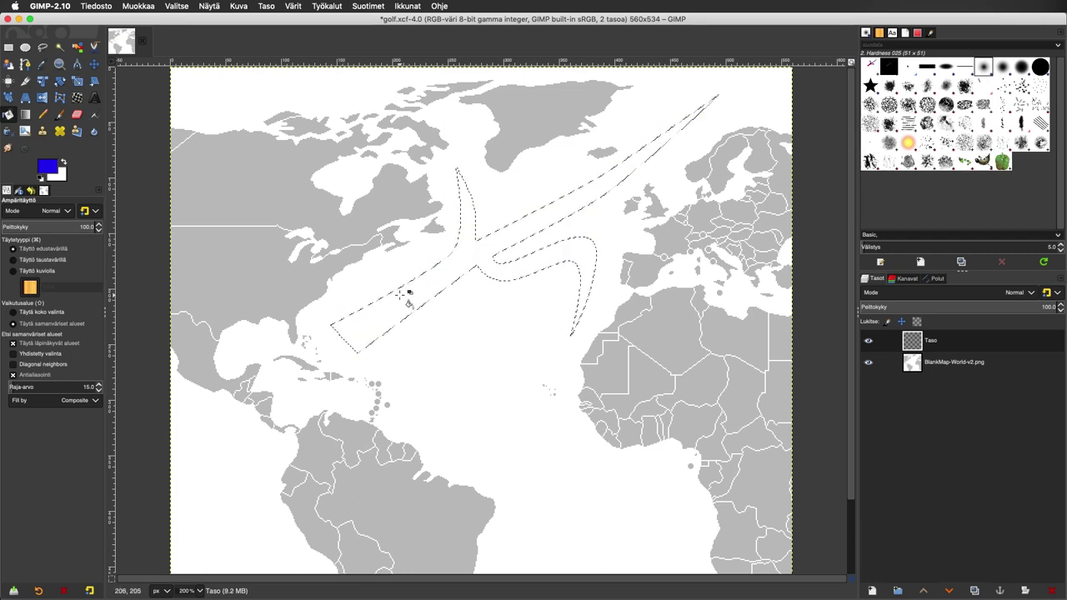
- With the Gradient tool active, set the background colour to red
click(25, 115)
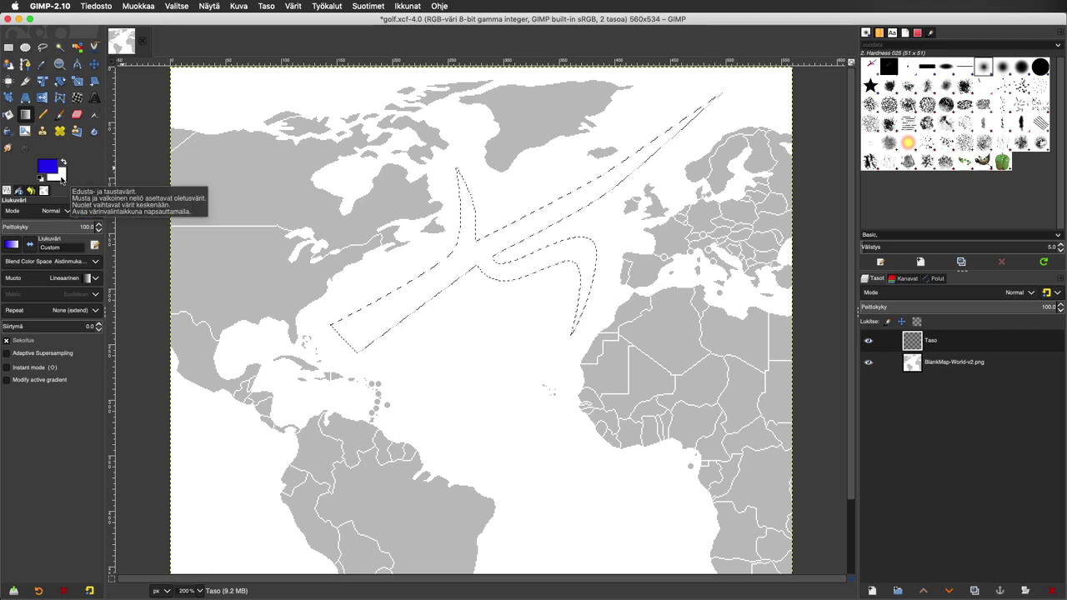
click(60, 177)
drag(81, 69, 95, 48)
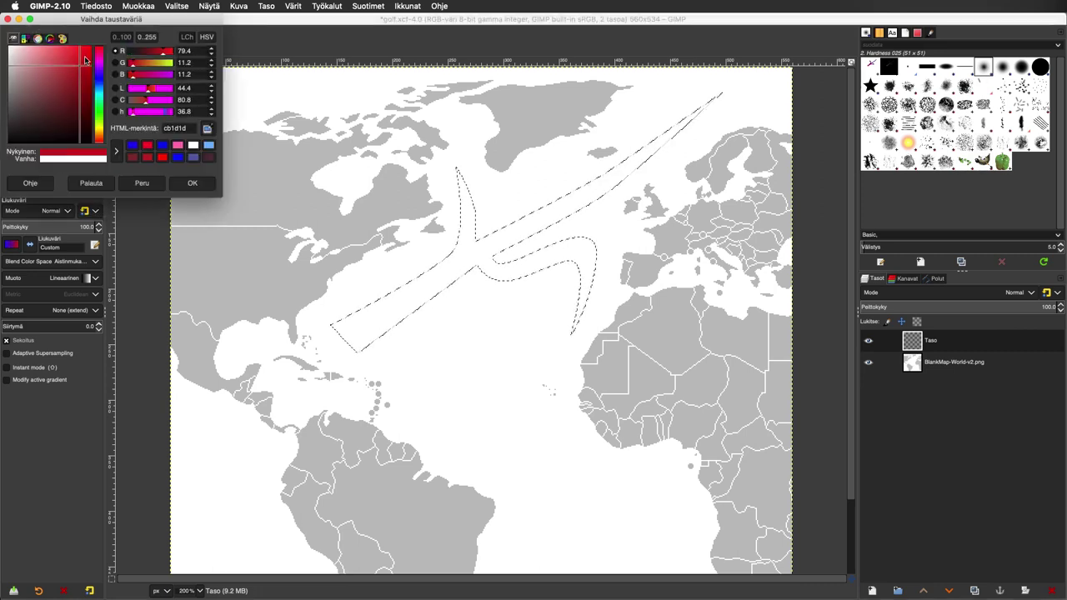
click(190, 182)
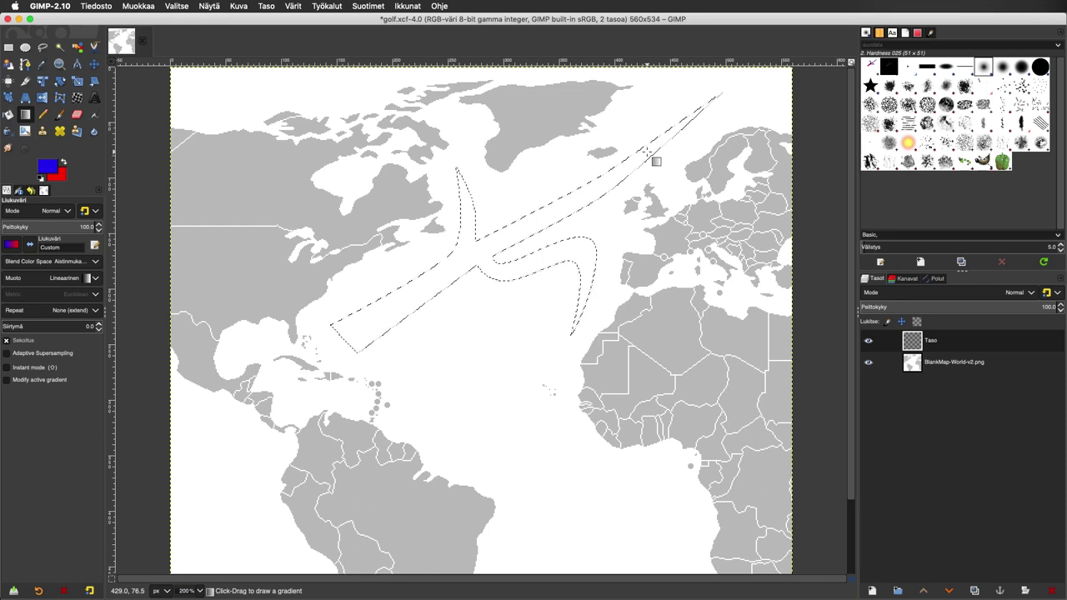
- Drag a blue-to-red gradient across the swoosh, extend the red end, and begin renaming the layer
drag(647, 152, 391, 306)
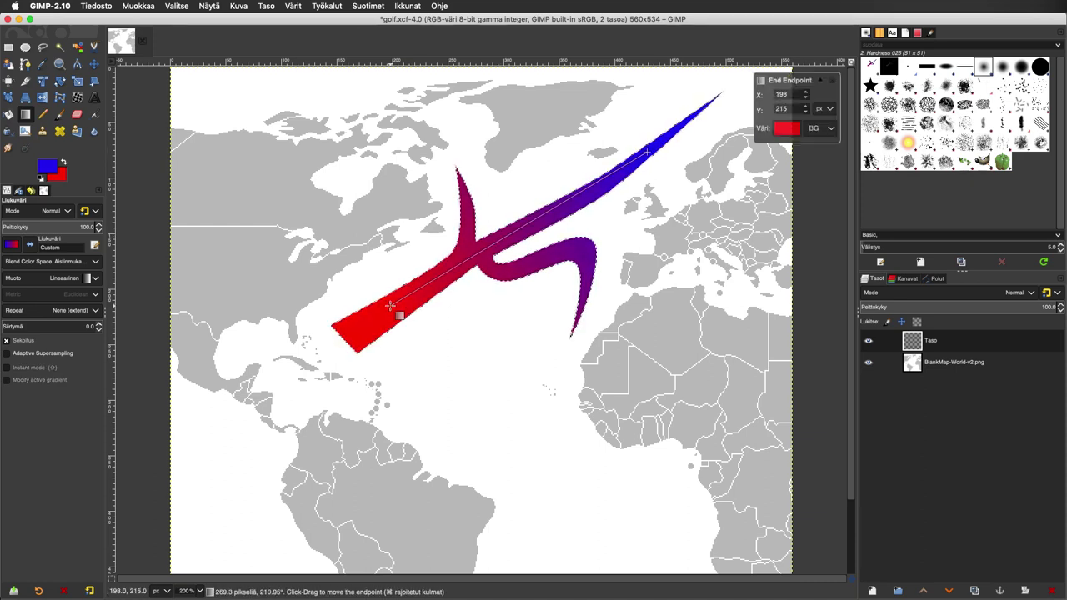
mouse_move(432, 284)
mouse_down()
mouse_move(563, 211)
mouse_move(485, 239)
mouse_up()
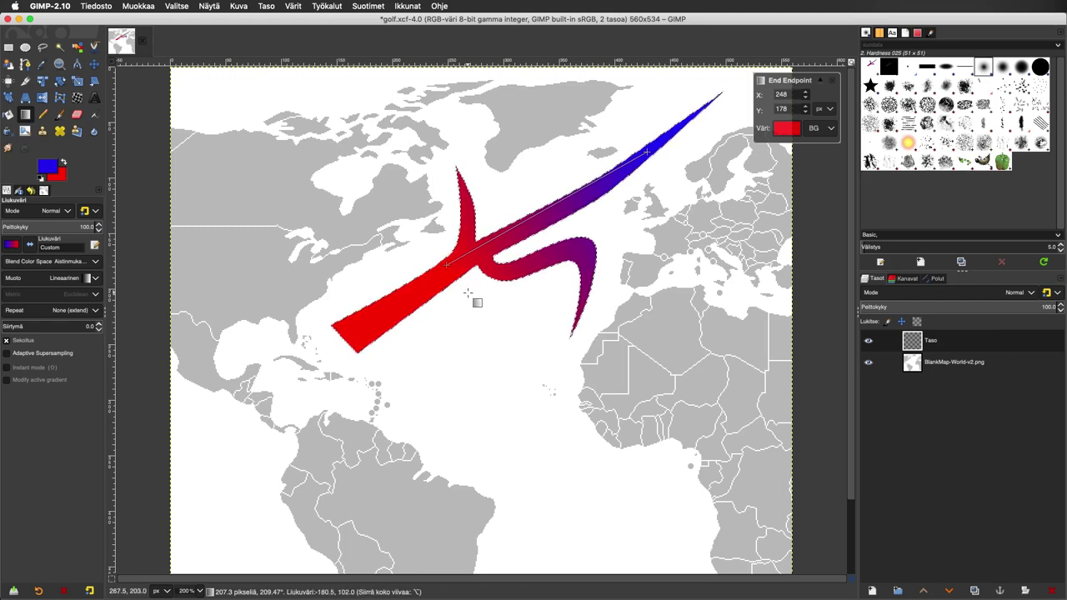
double_click(930, 340)
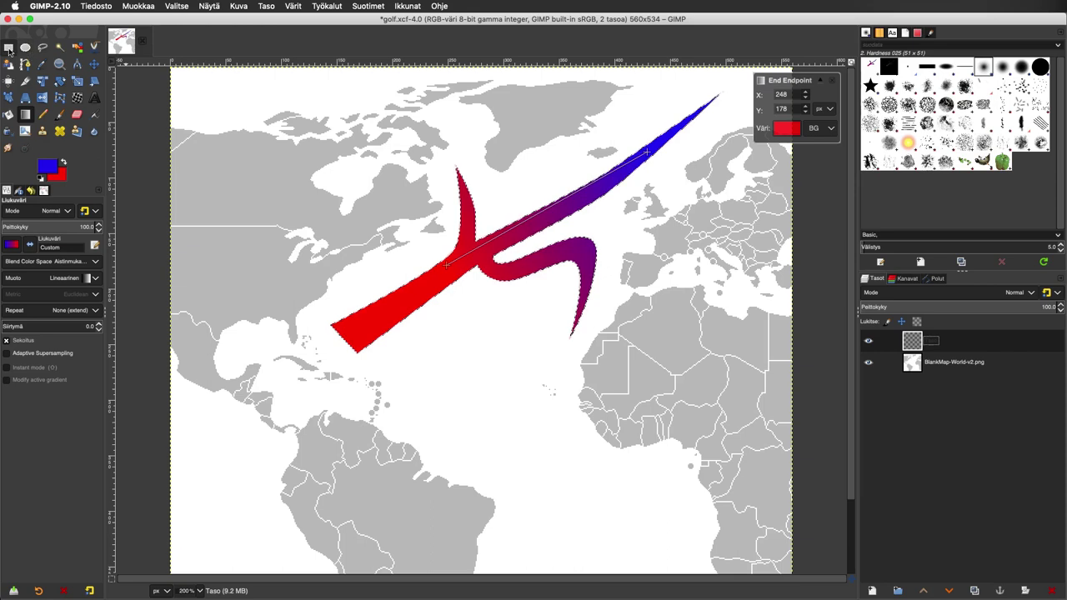
- Commit the gradient, deselect, set the Taso layer to 56.5 opacity, and shift the swoosh west toward Florida
click(8, 49)
drag(252, 123, 259, 134)
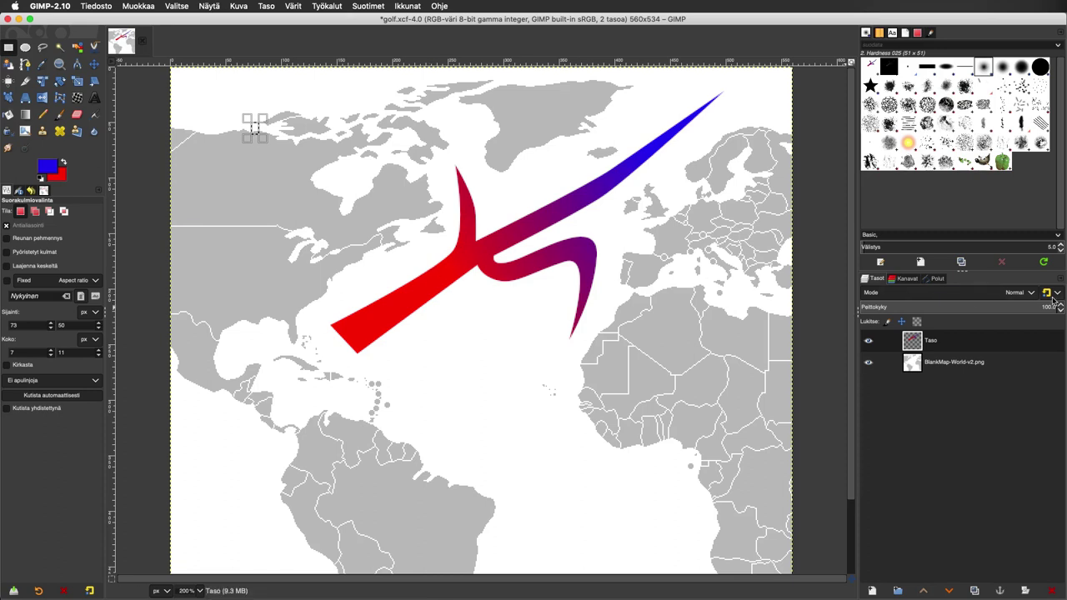
drag(1049, 305, 967, 304)
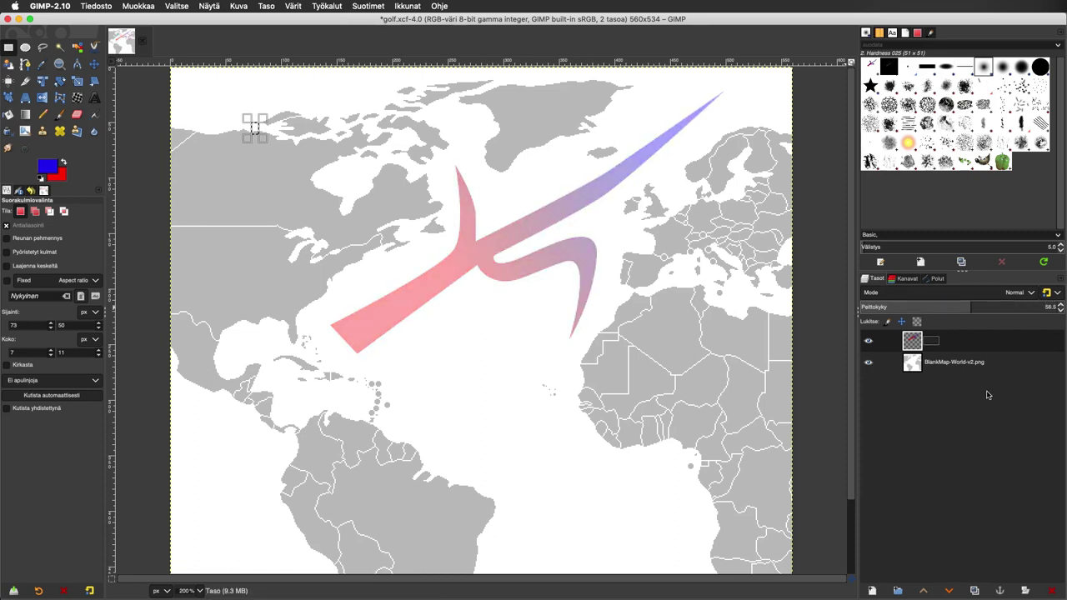
key(m)
drag(462, 276, 426, 267)
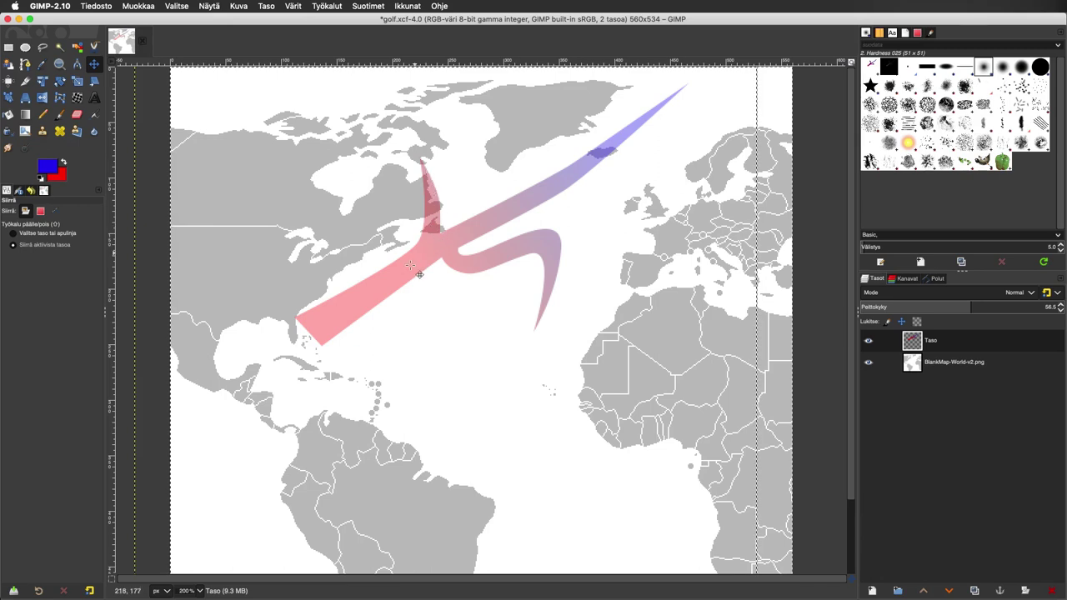
- Nudge the swoosh slightly right and up, and raise its layer opacity to about 79.7
drag(439, 240, 439, 277)
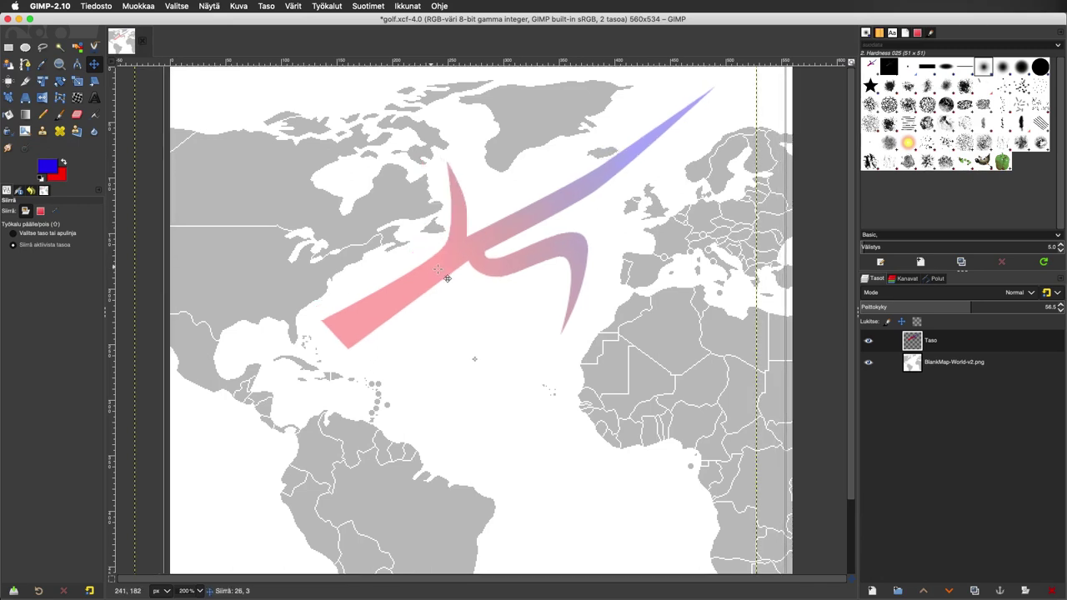
drag(445, 278, 451, 278)
drag(970, 304, 1006, 303)
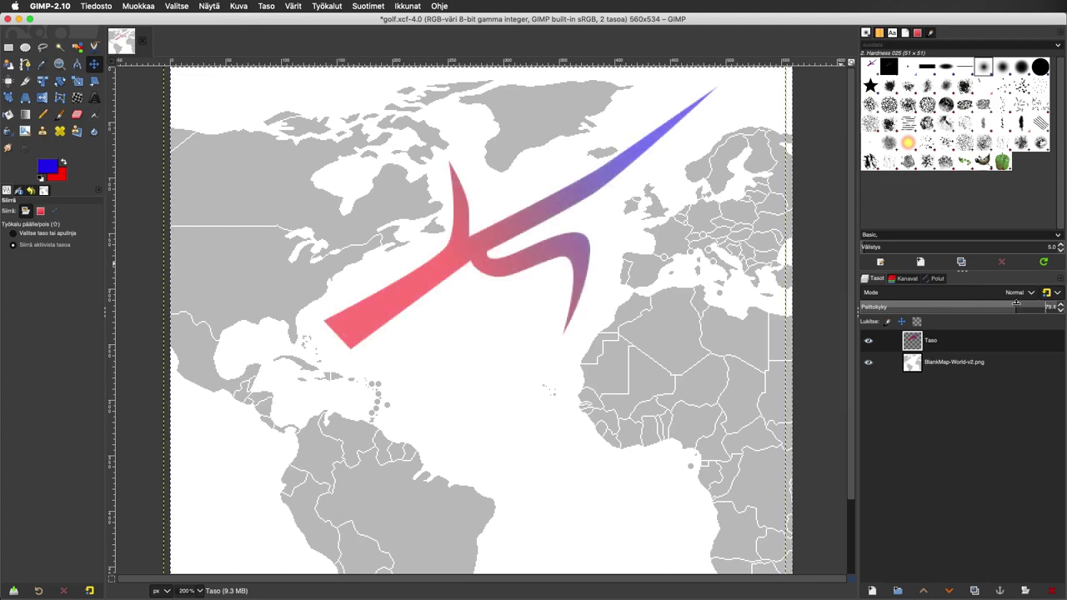
drag(512, 227, 511, 226)
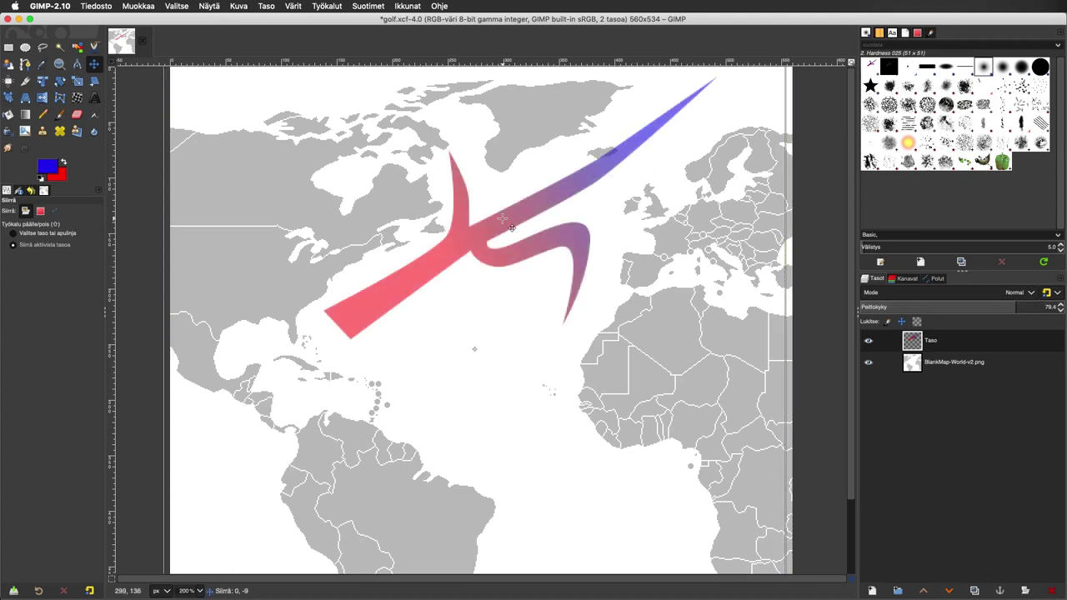
mouse_move(1010, 305)
mouse_down()
mouse_move(924, 306)
mouse_move(1019, 306)
mouse_up()
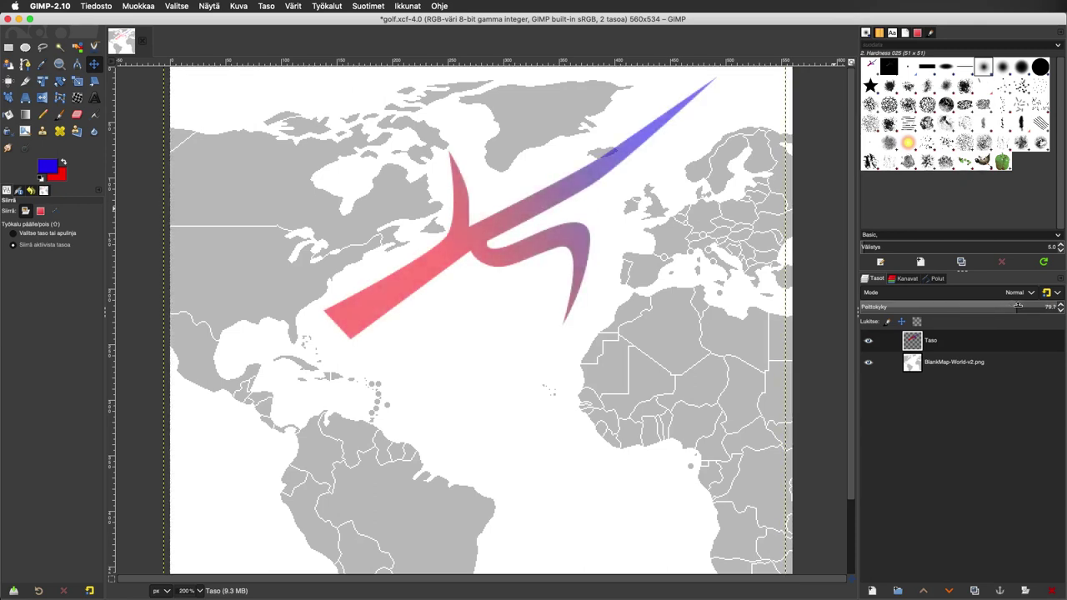